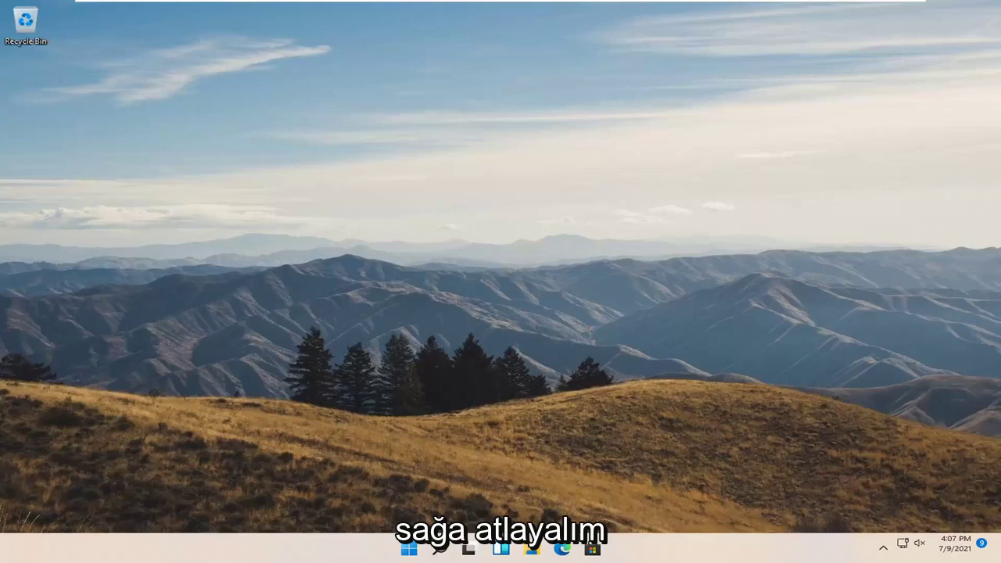
# Step: Search Windows for 'group policy' and launch Edit group policy
pyautogui.click(440, 547)
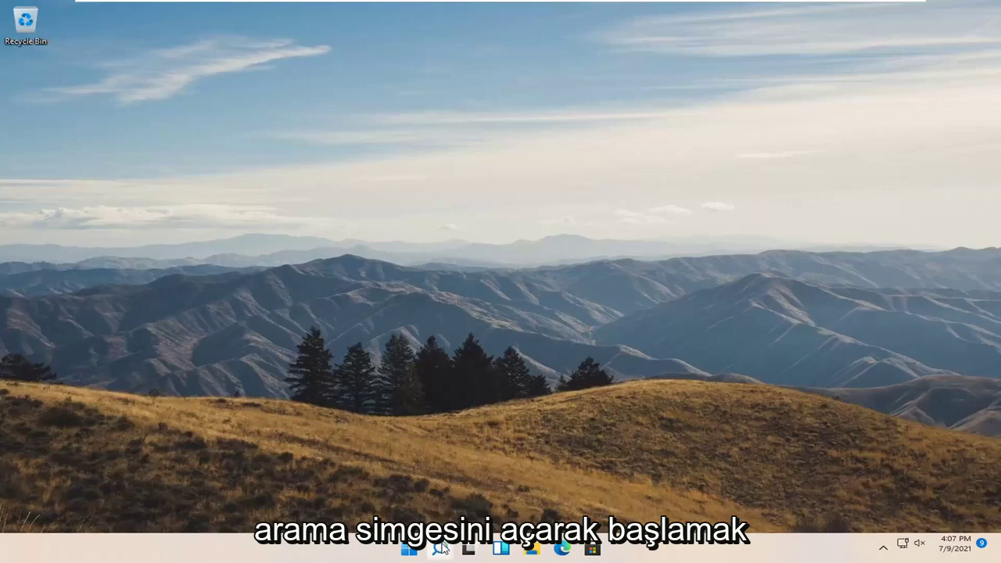
pyautogui.write('group p')
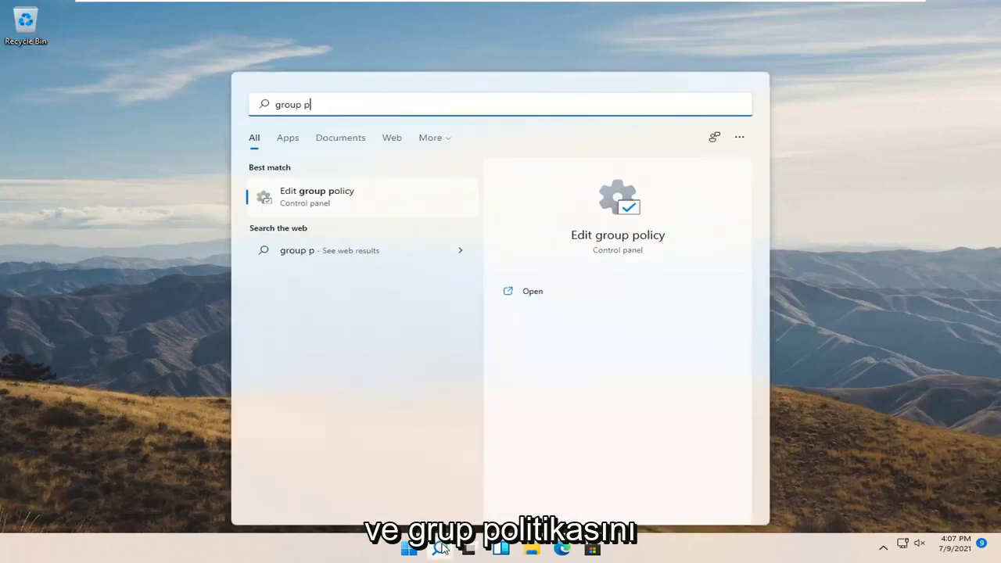
pyautogui.write('olicy')
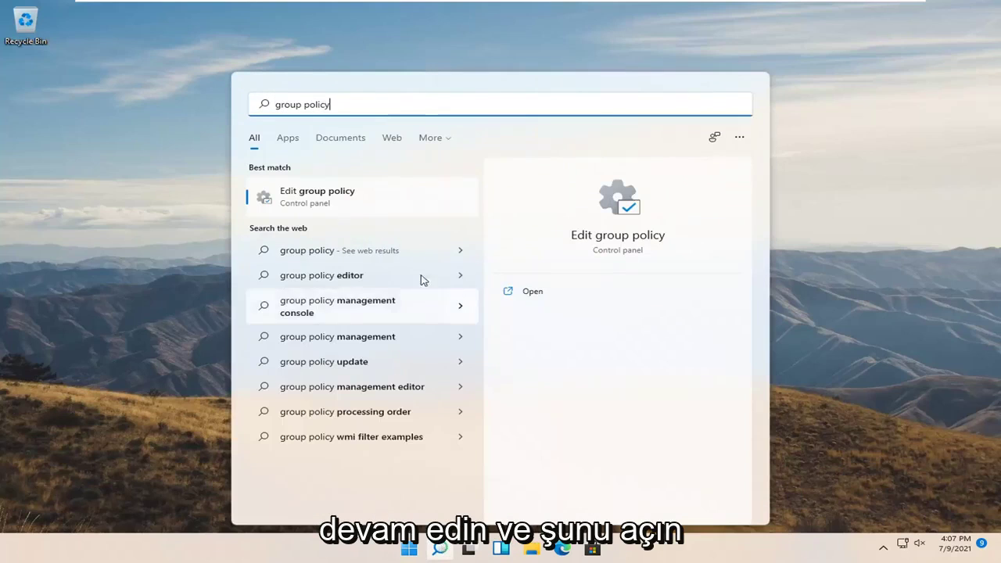
pyautogui.click(320, 201)
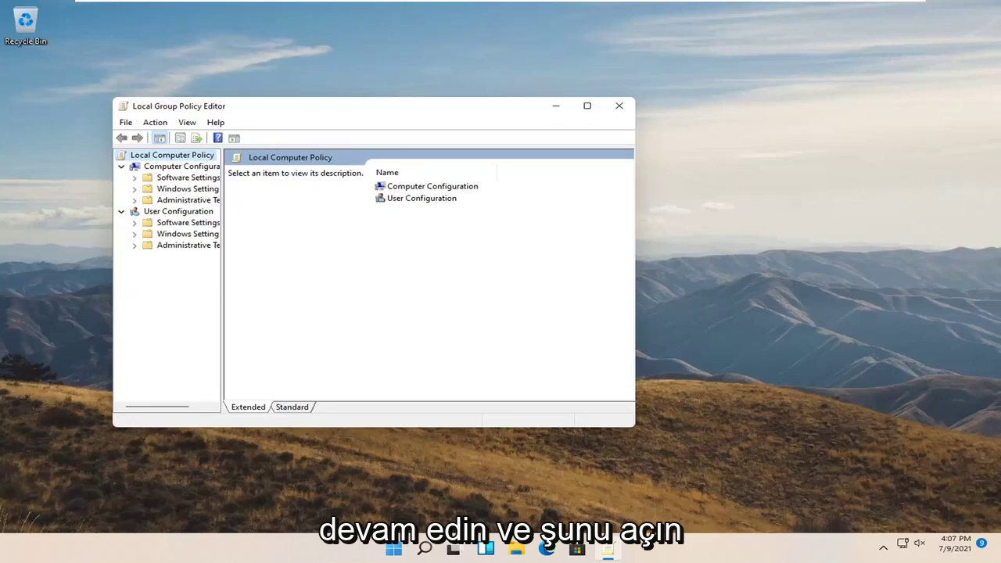
# Step: Maximize the editor and expand Administrative Templates > Windows Components > BitLocker Drive Encryption > Operating System Drives
pyautogui.click(587, 106)
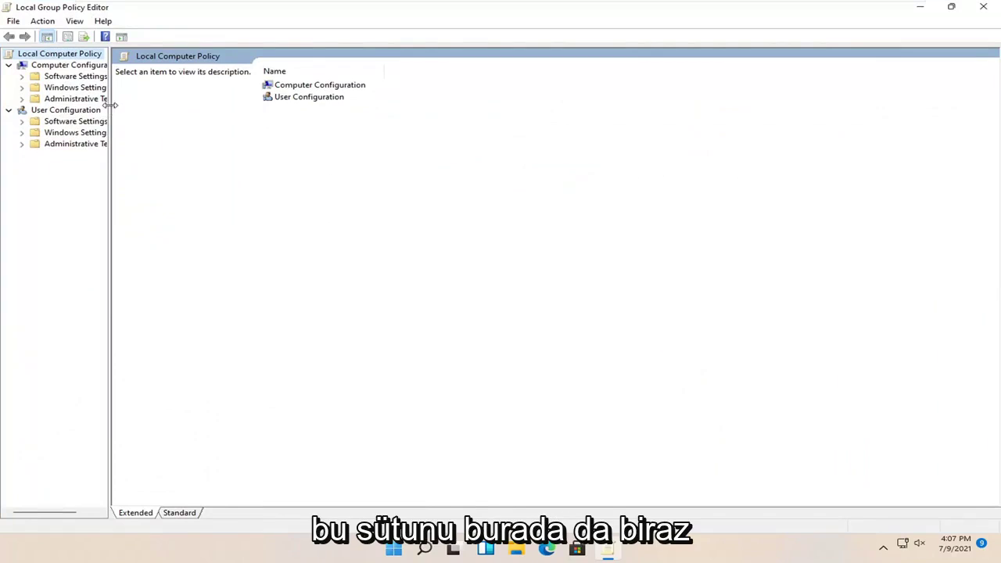
pyautogui.moveTo(110, 105); pyautogui.dragTo(190, 105)
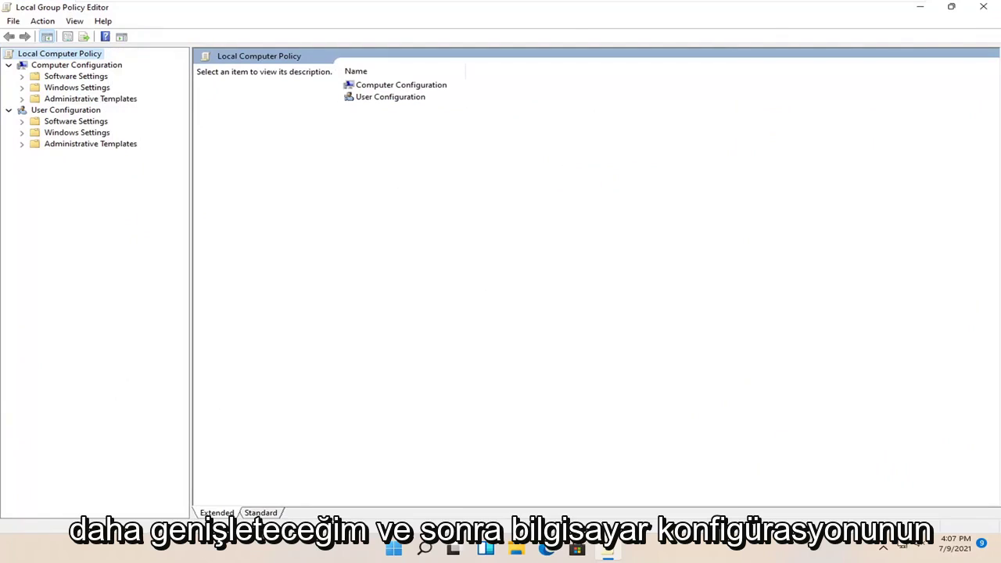
pyautogui.click(83, 99)
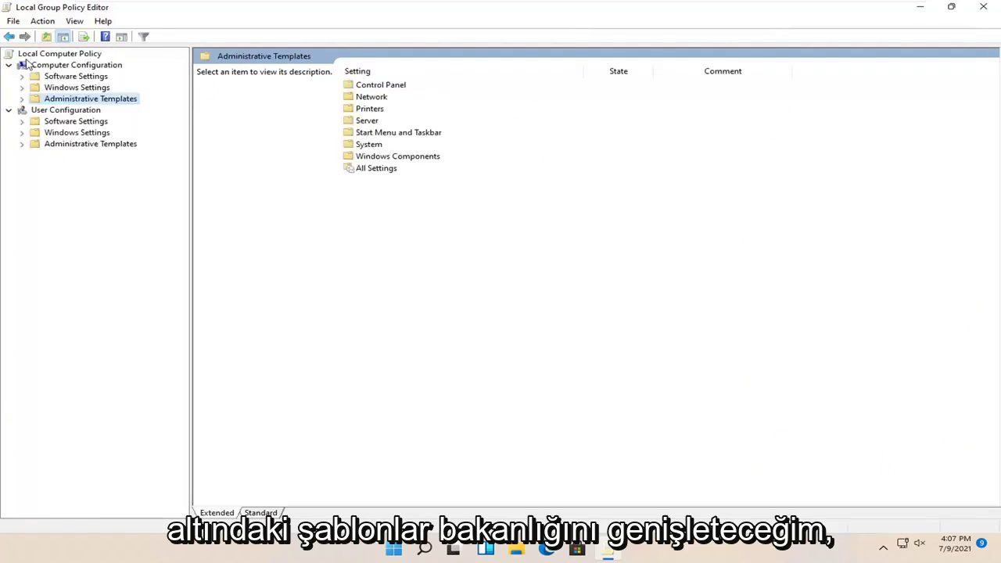
pyautogui.doubleClick(78, 100)
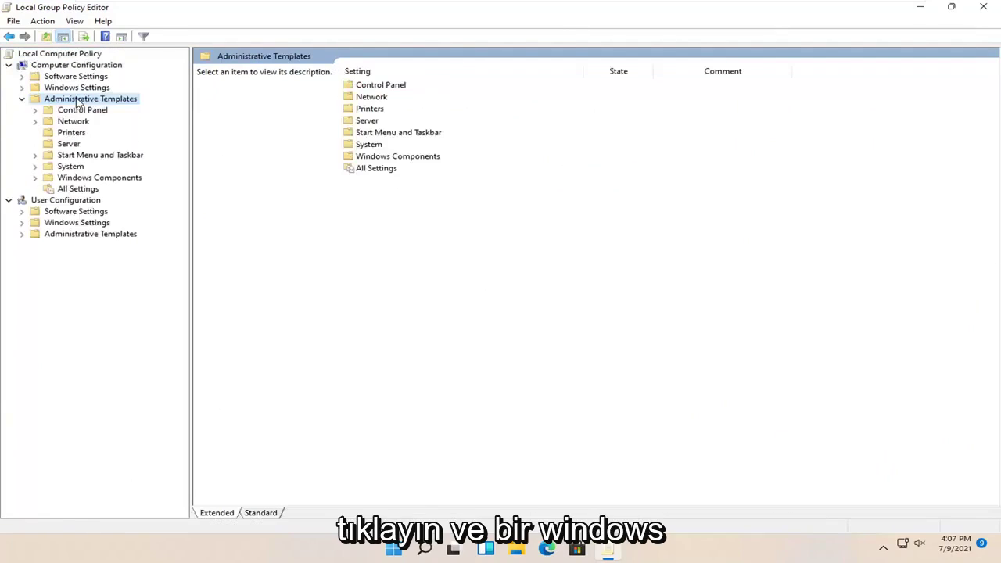
pyautogui.doubleClick(78, 177)
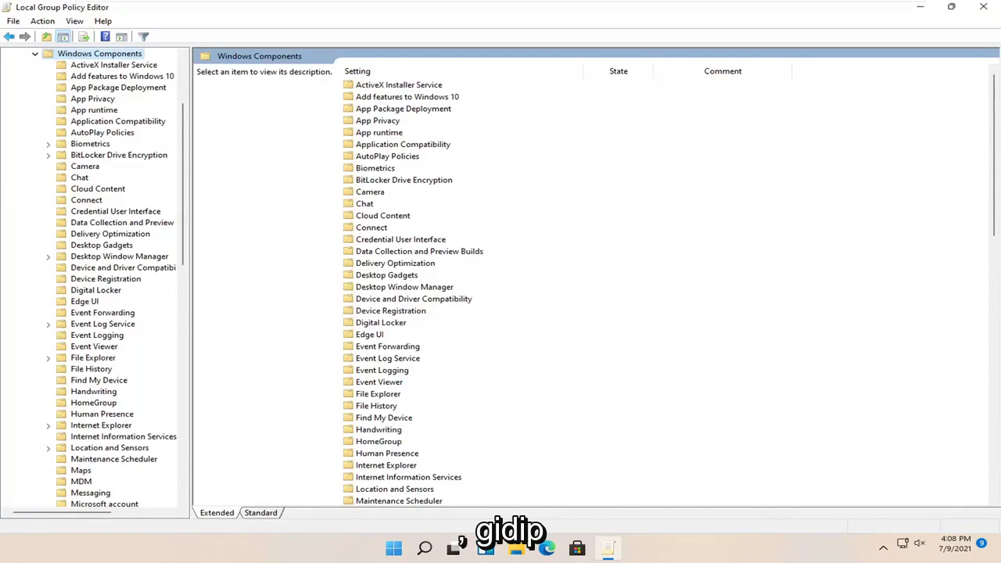
pyautogui.doubleClick(89, 156)
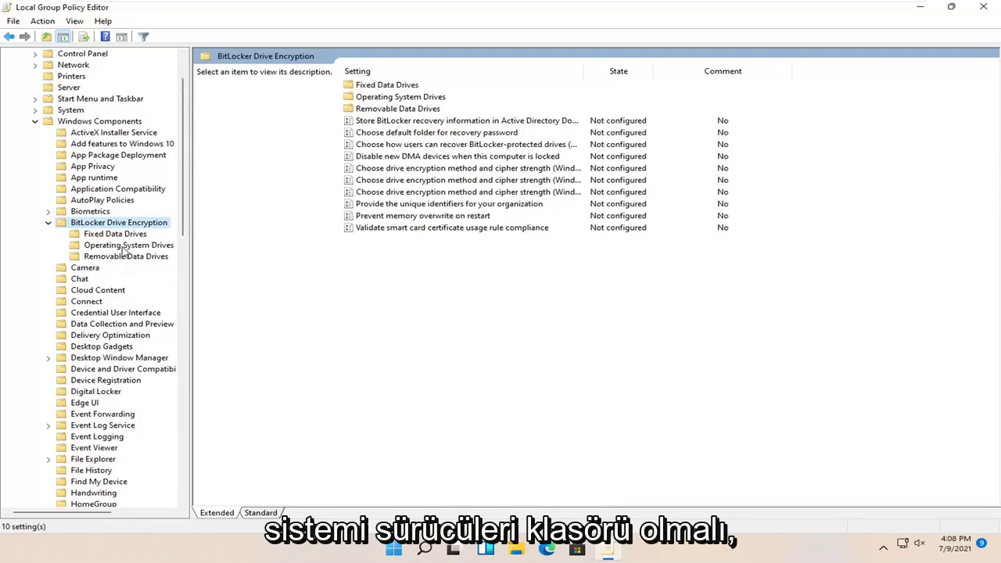
pyautogui.click(122, 247)
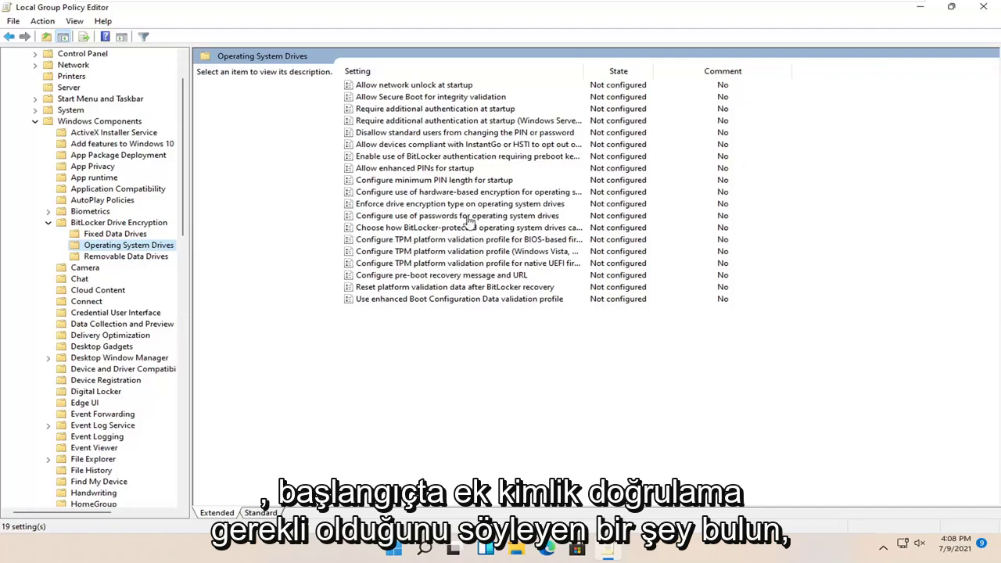
# Step: Open the Require additional authentication at startup policy and review its options
pyautogui.doubleClick(450, 110)
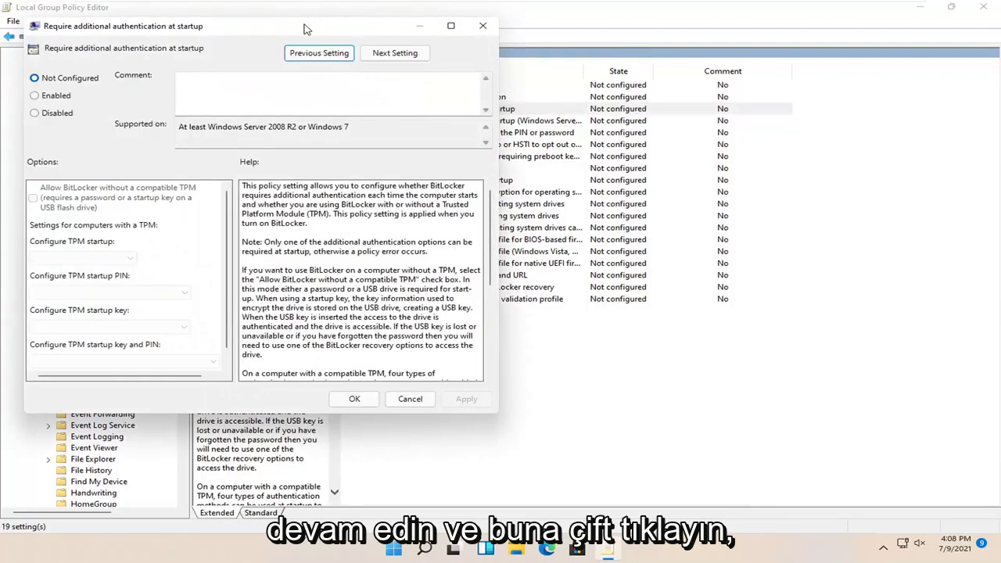
pyautogui.moveTo(307, 25); pyautogui.dragTo(568, 70)
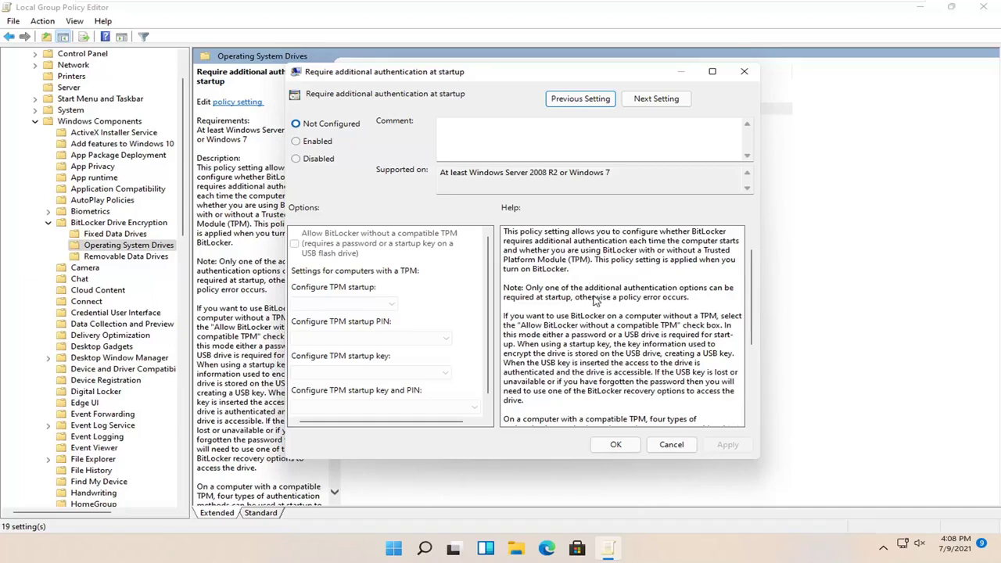
pyautogui.scroll(-1, 593, 299)
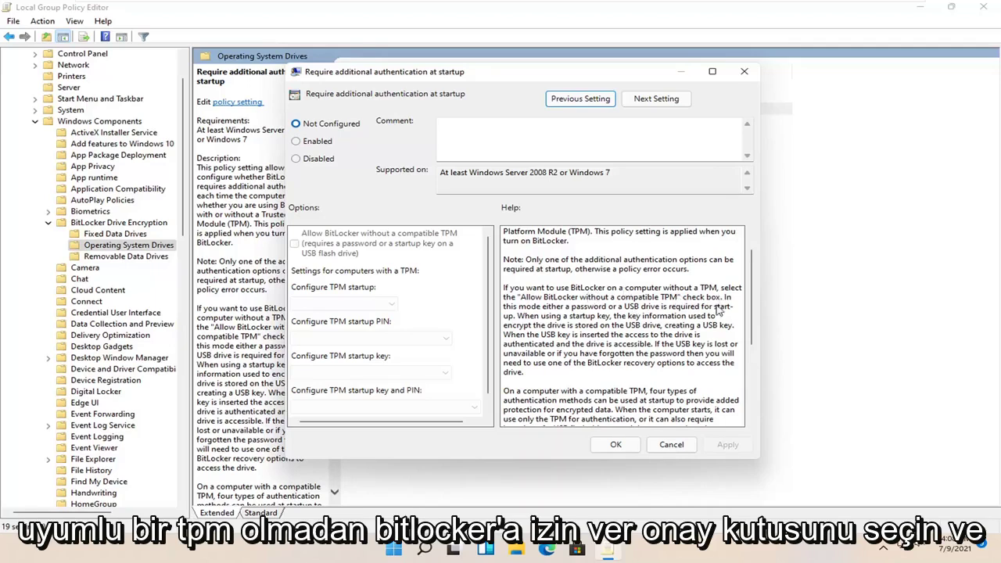
pyautogui.scroll(-2, 673, 345)
pyautogui.scroll(-3, 641, 376)
pyautogui.scroll(-1, 617, 397)
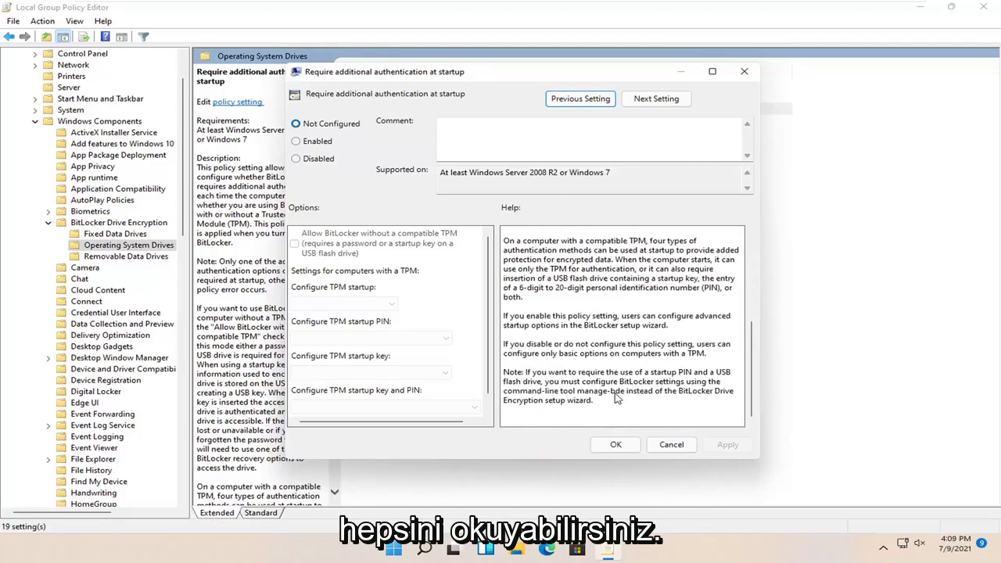
pyautogui.scroll(5, 627, 338)
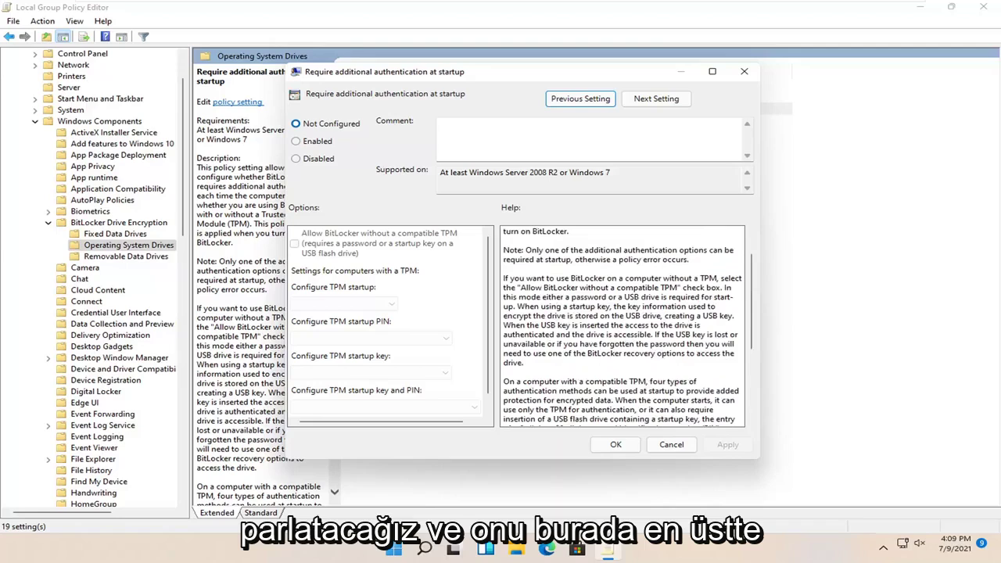
# Step: Enable the policy with BitLocker allowed without a compatible TPM, apply it, and close the editor
pyautogui.click(297, 142)
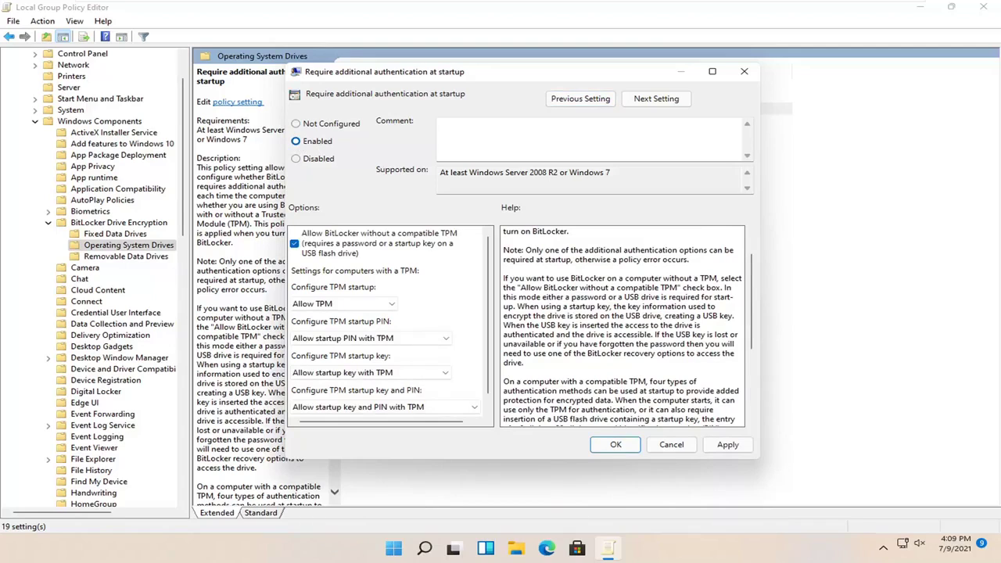
pyautogui.scroll(-1, 391, 313)
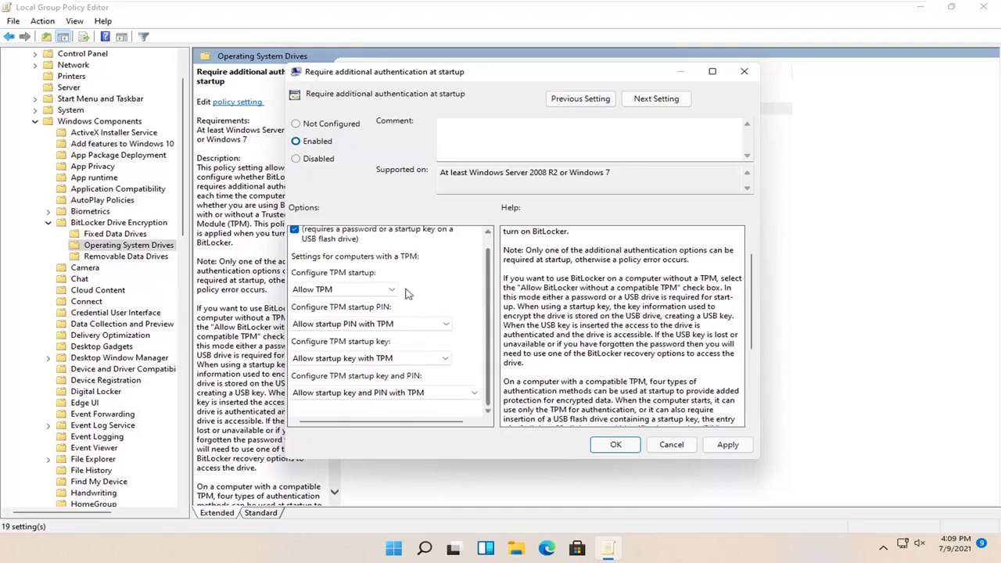
pyautogui.click(414, 323)
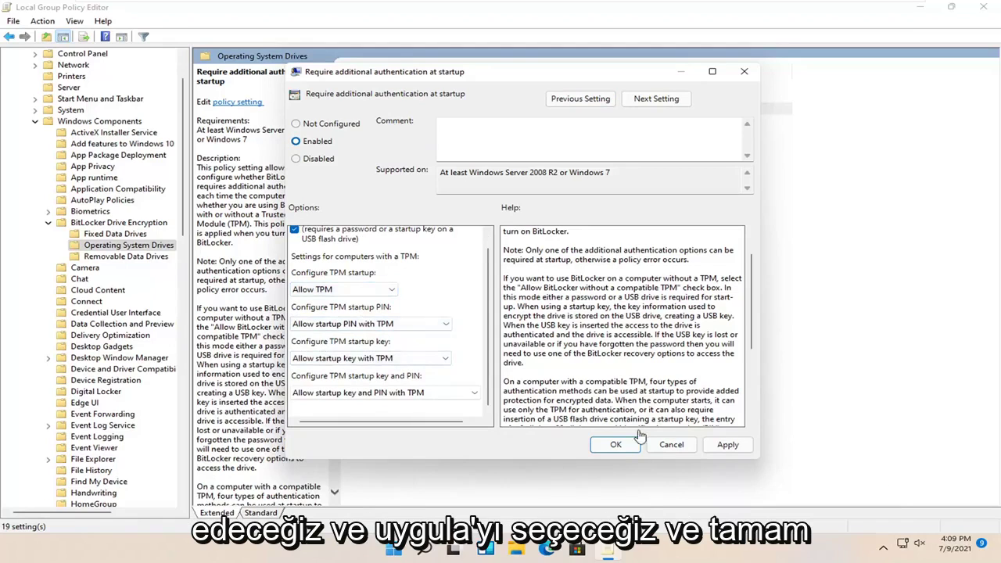
pyautogui.click(728, 445)
pyautogui.click(616, 444)
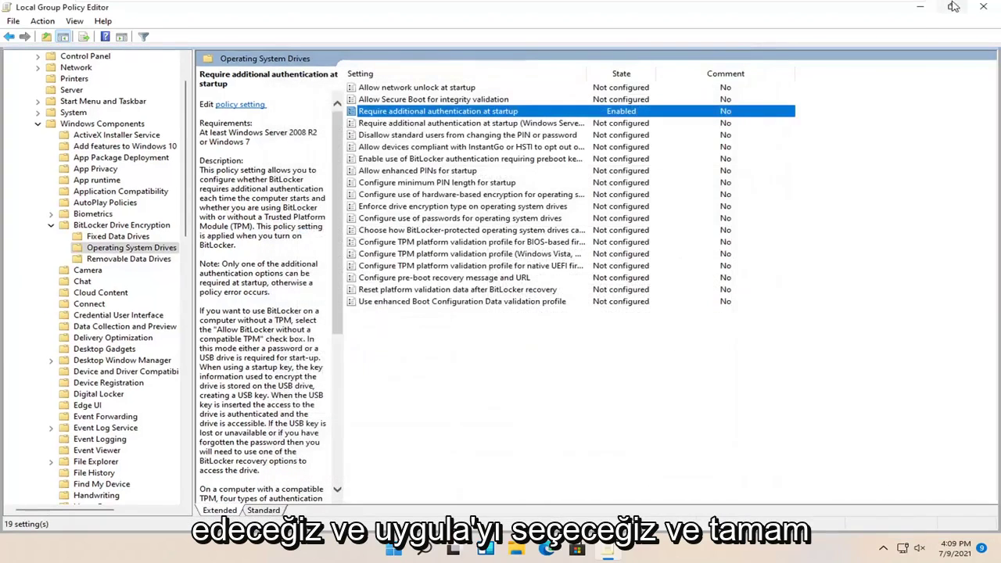
pyautogui.click(985, 7)
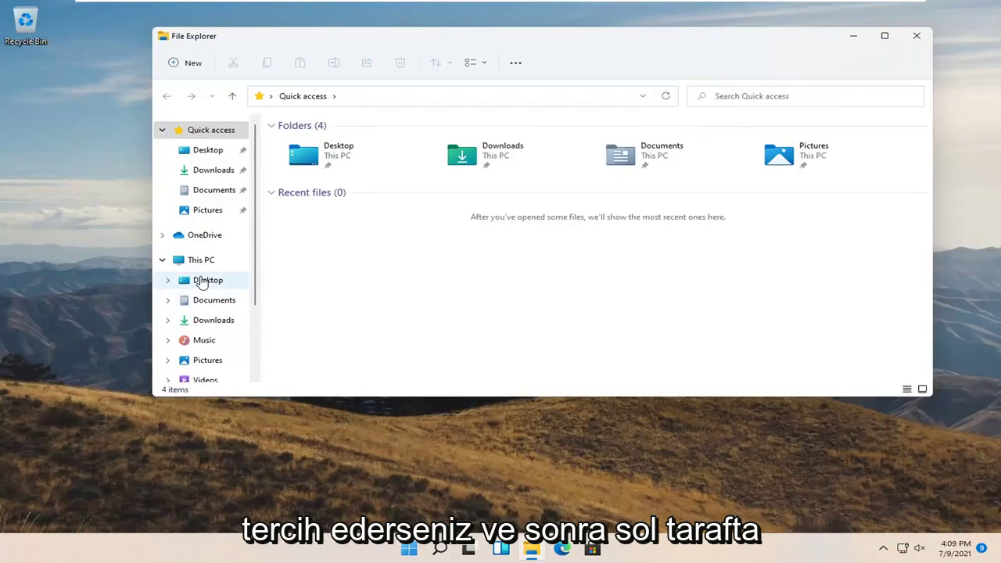
# Step: Turn on BitLocker for Local Disk (C:) from This PC in File Explorer
pyautogui.click(208, 266)
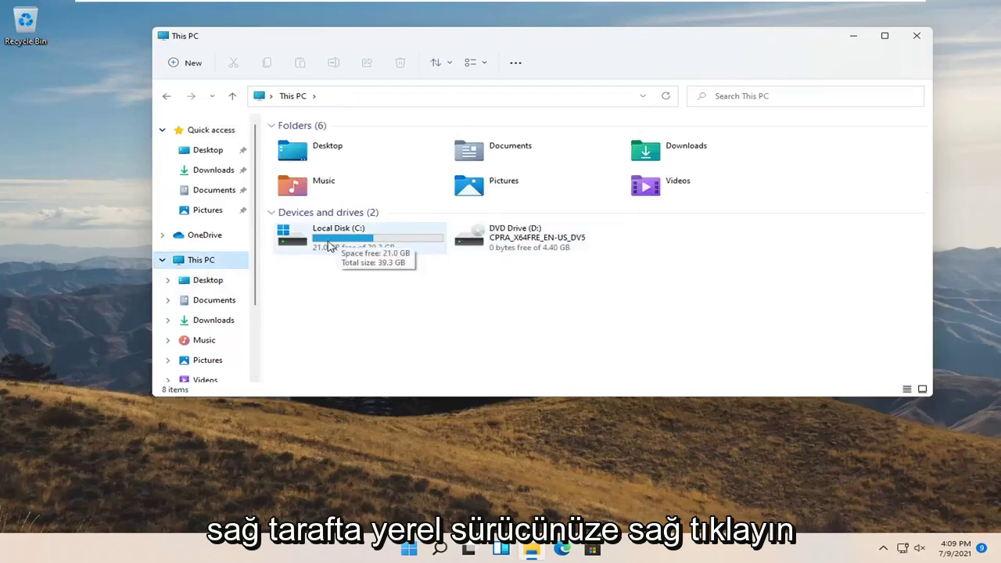
pyautogui.click(336, 244)
pyautogui.rightClick(337, 244)
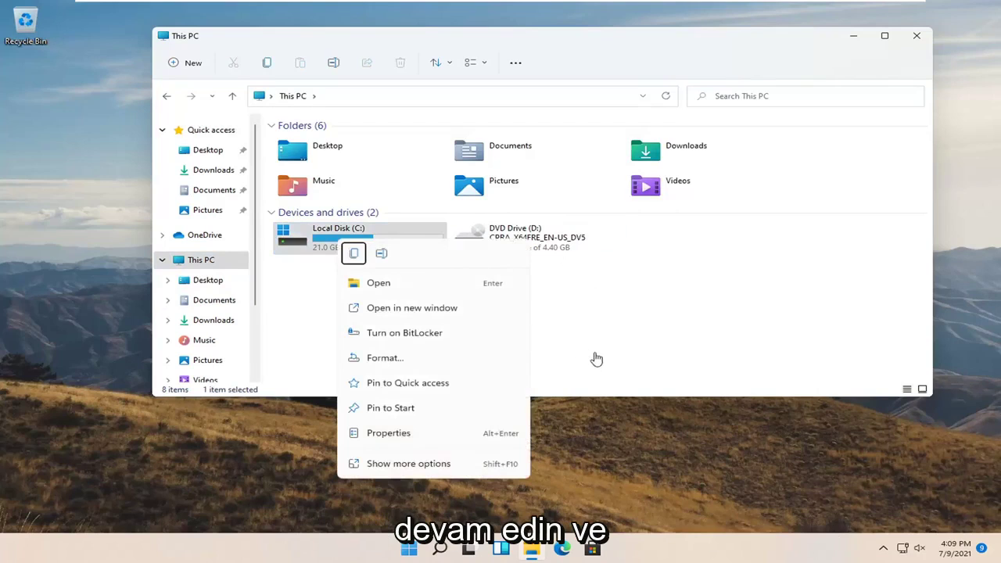
pyautogui.click(419, 338)
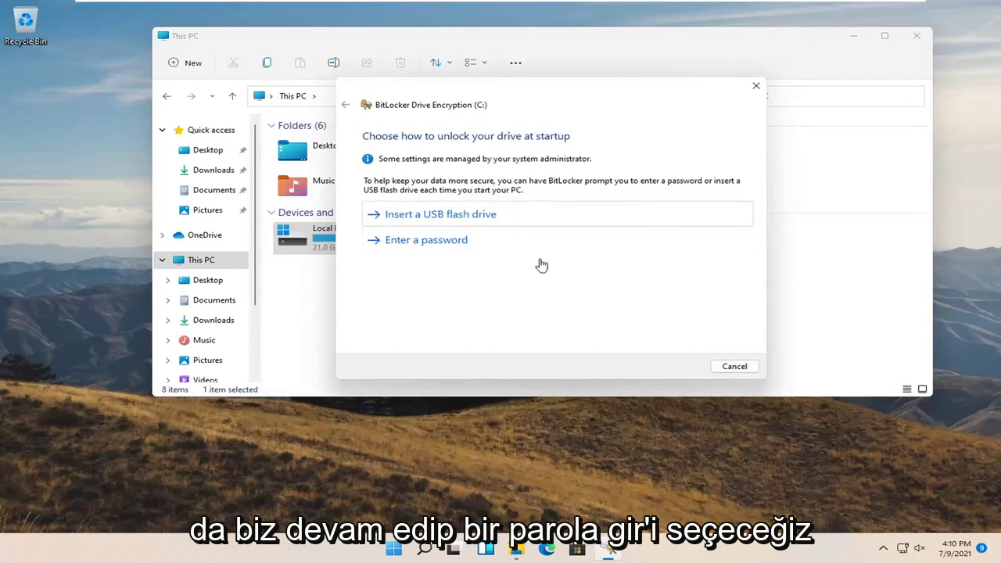
# Step: Choose password unlock and try entering a startup password in both fields
pyautogui.click(454, 242)
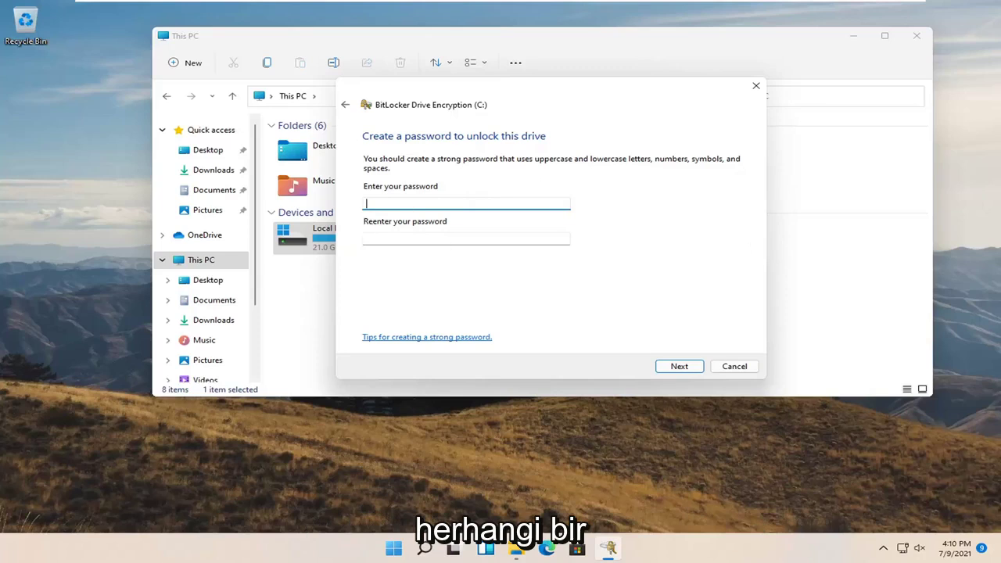
pyautogui.press('Tab')
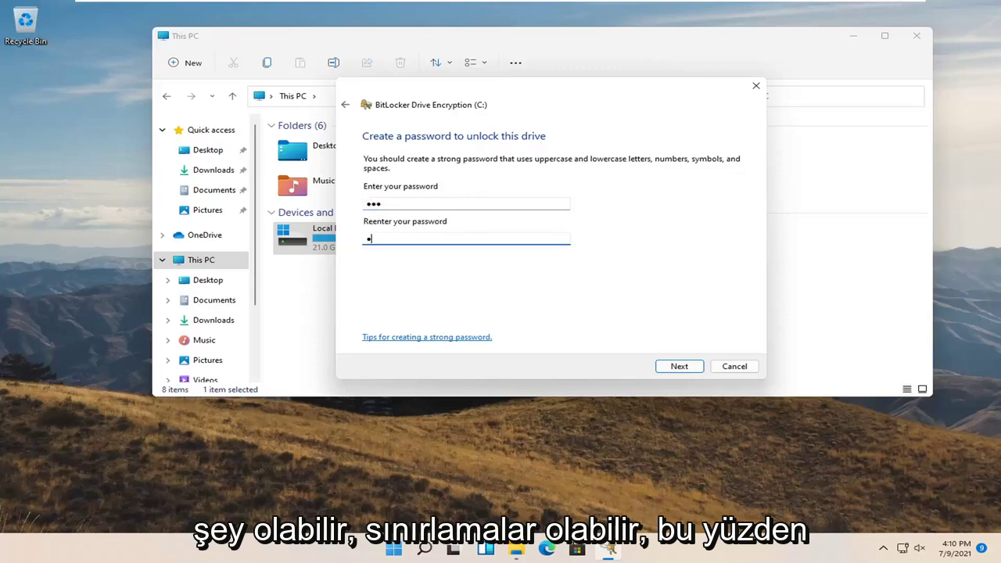
pyautogui.click(681, 368)
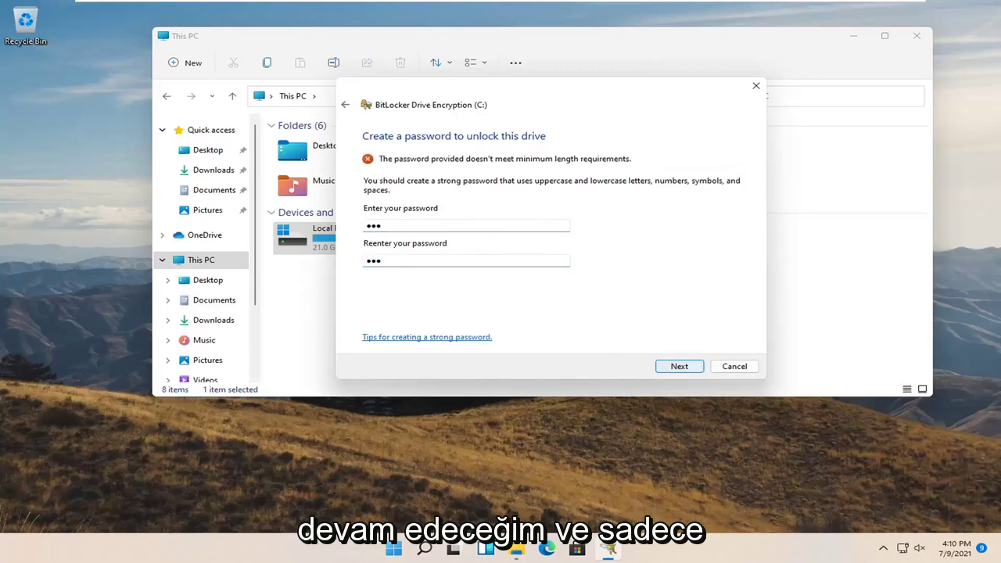
pyautogui.click(401, 226)
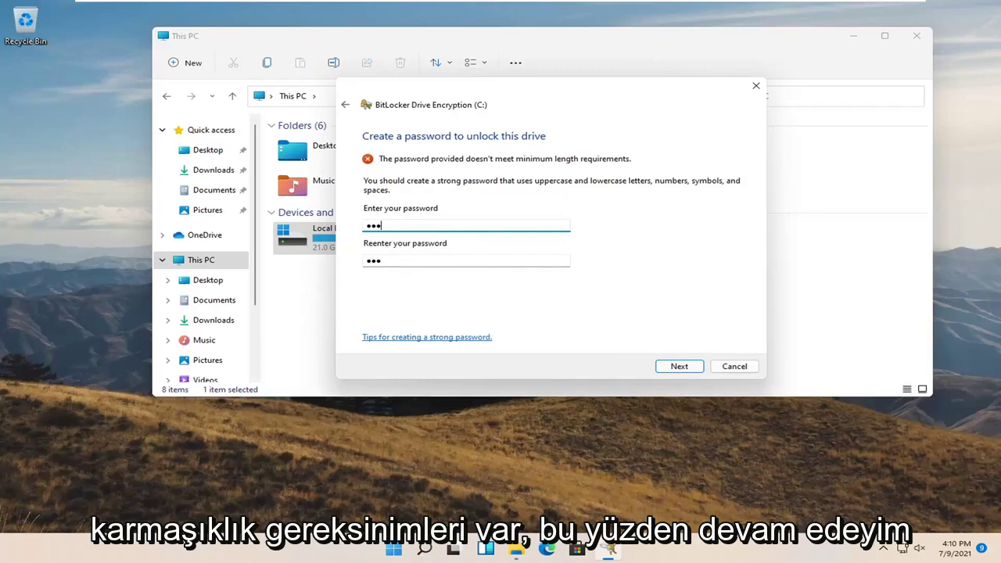
pyautogui.write('1')
pyautogui.press('Tab')
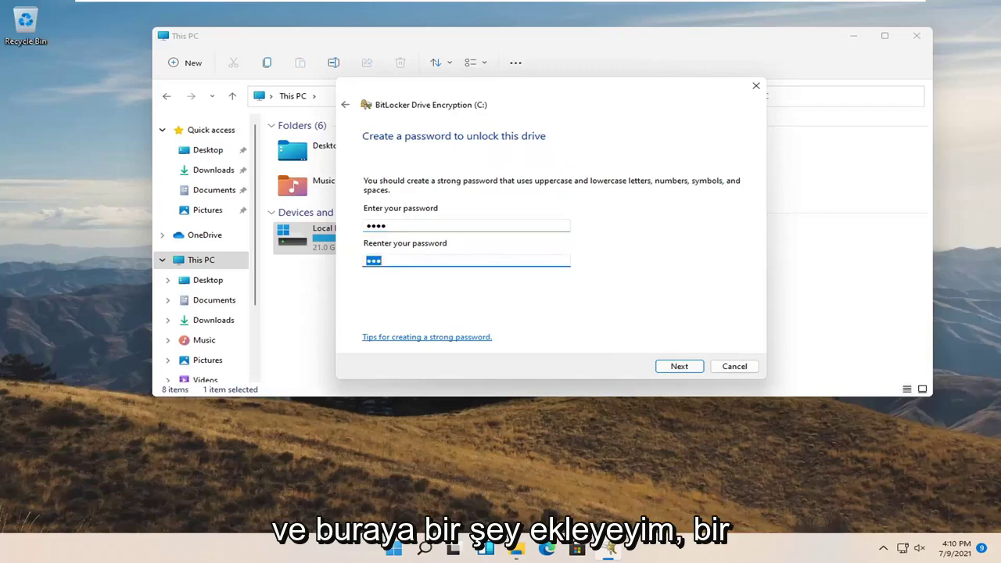
pyautogui.write('1')
pyautogui.click(676, 369)
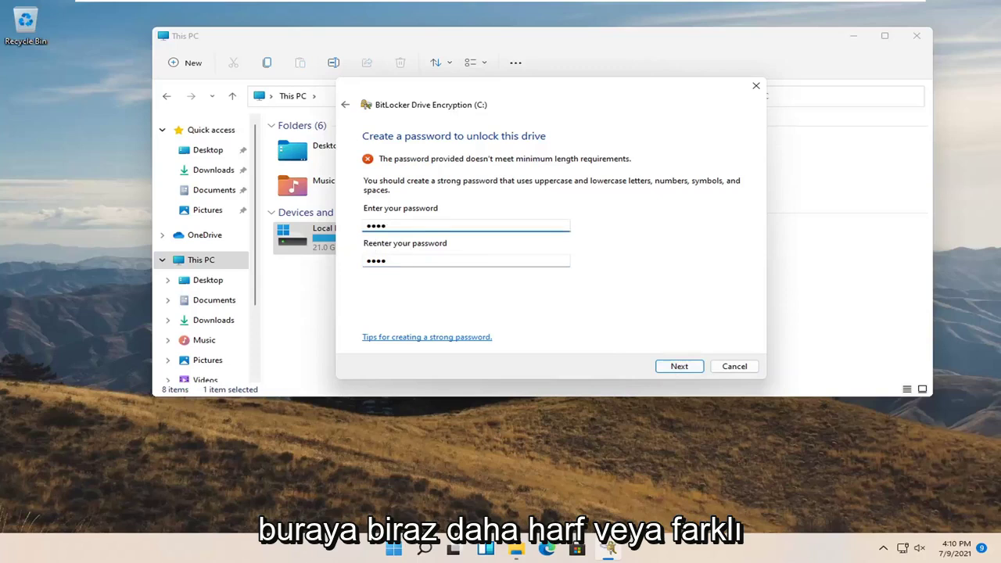
# Step: Replace both fields with a longer matching password and continue to recovery key backup
pyautogui.hotkey('ctrl', 'a')
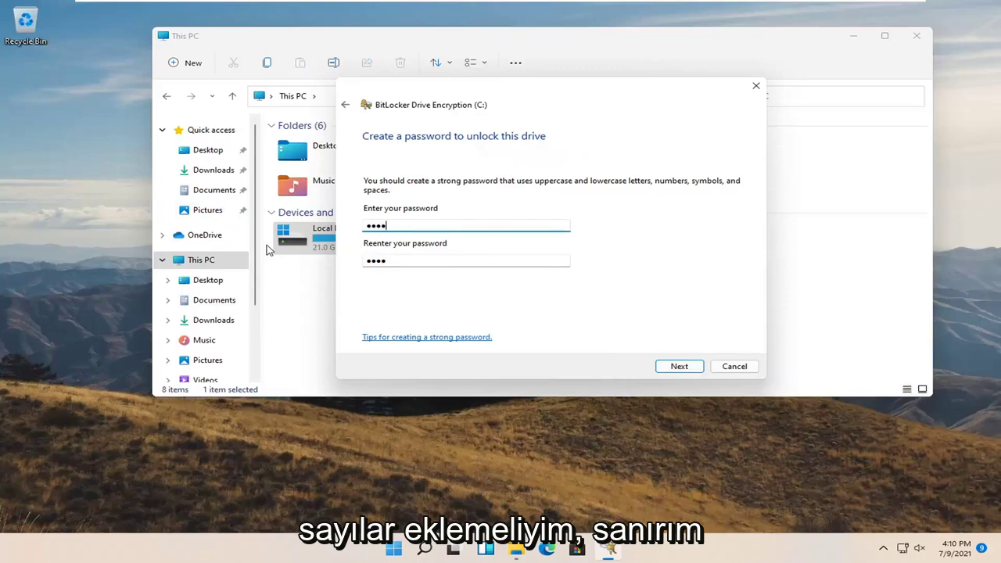
pyautogui.click(366, 262)
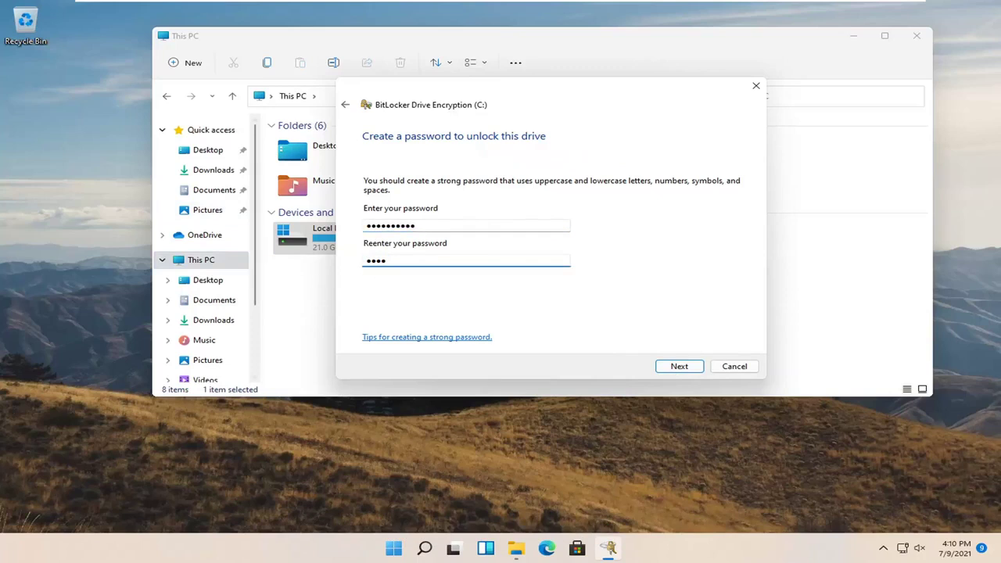
pyautogui.hotkey('ctrl', 'a')
pyautogui.click(675, 370)
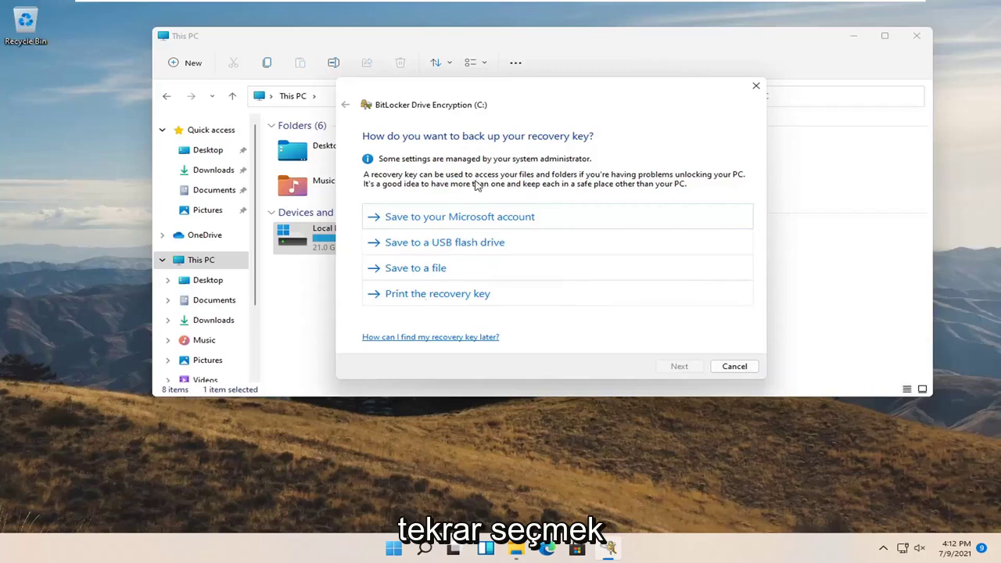
# Step: Print the recovery key with Microsoft Print to PDF as file '1' on the Desktop
pyautogui.click(448, 295)
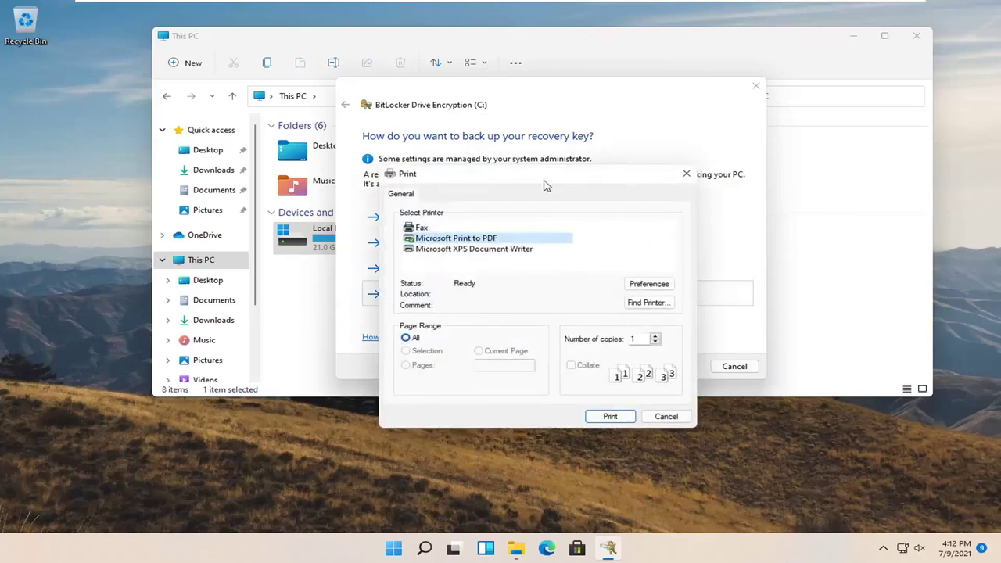
pyautogui.moveTo(545, 178); pyautogui.dragTo(504, 151)
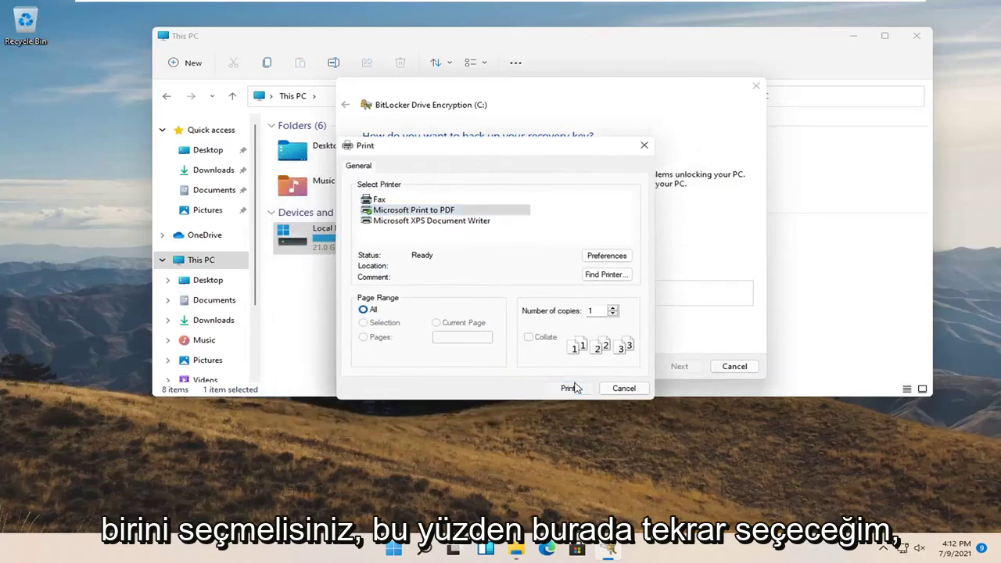
pyautogui.click(571, 387)
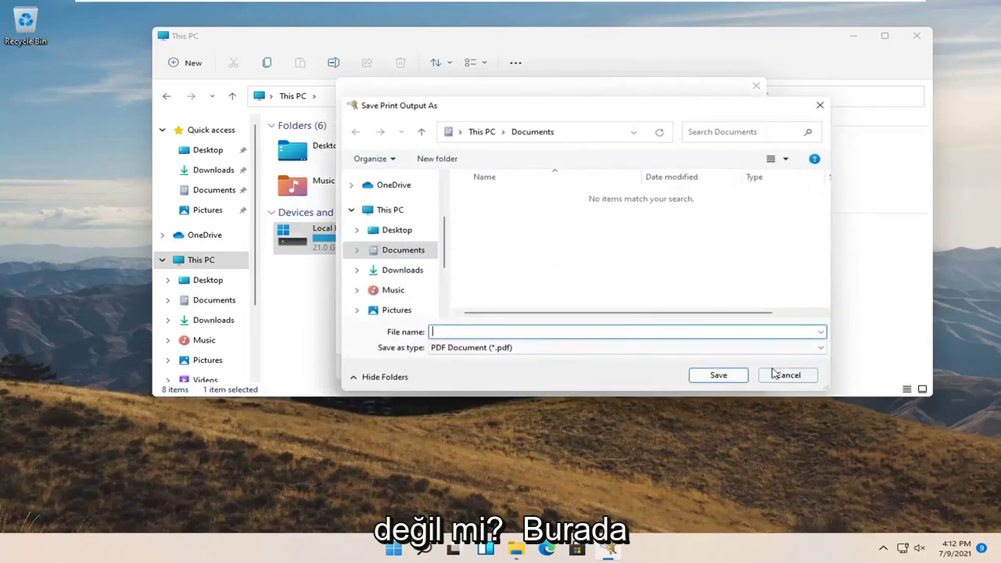
pyautogui.write('1')
pyautogui.click(397, 230)
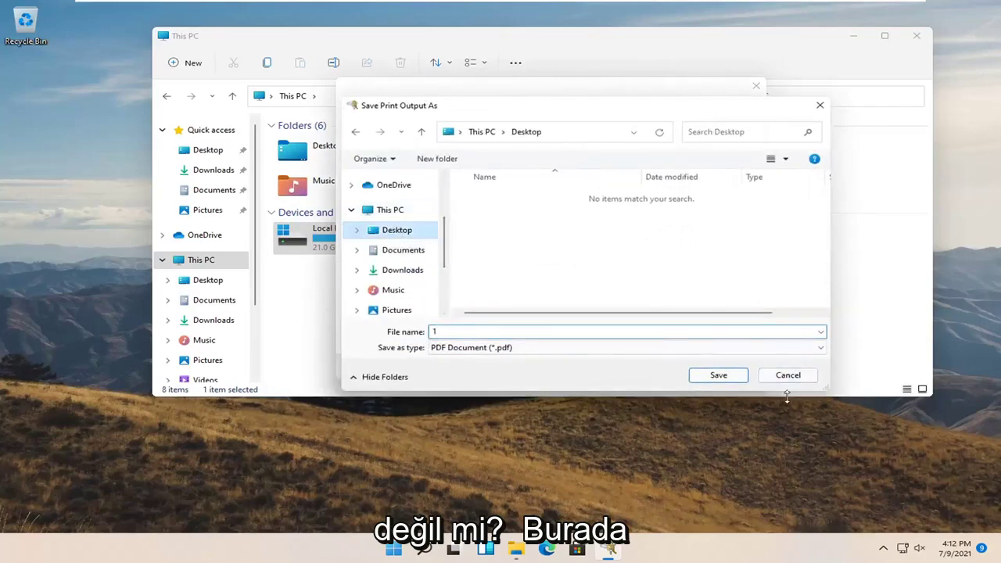
pyautogui.click(729, 376)
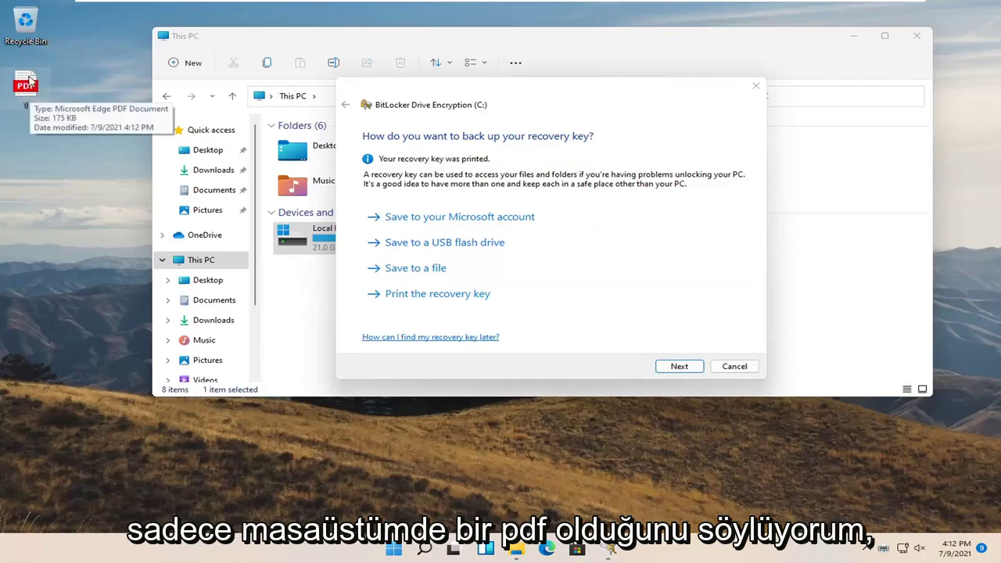
pyautogui.doubleClick(31, 86)
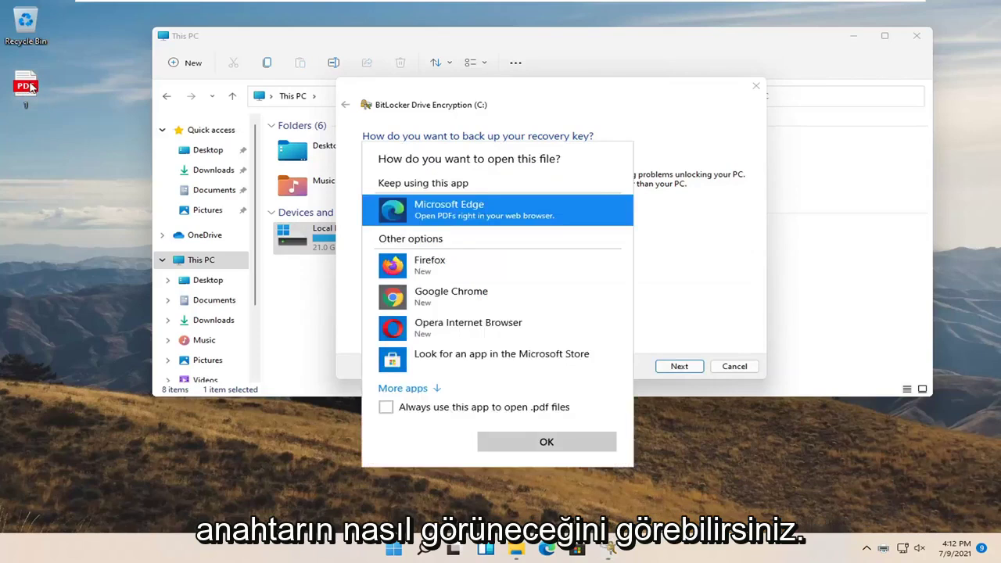
pyautogui.click(500, 441)
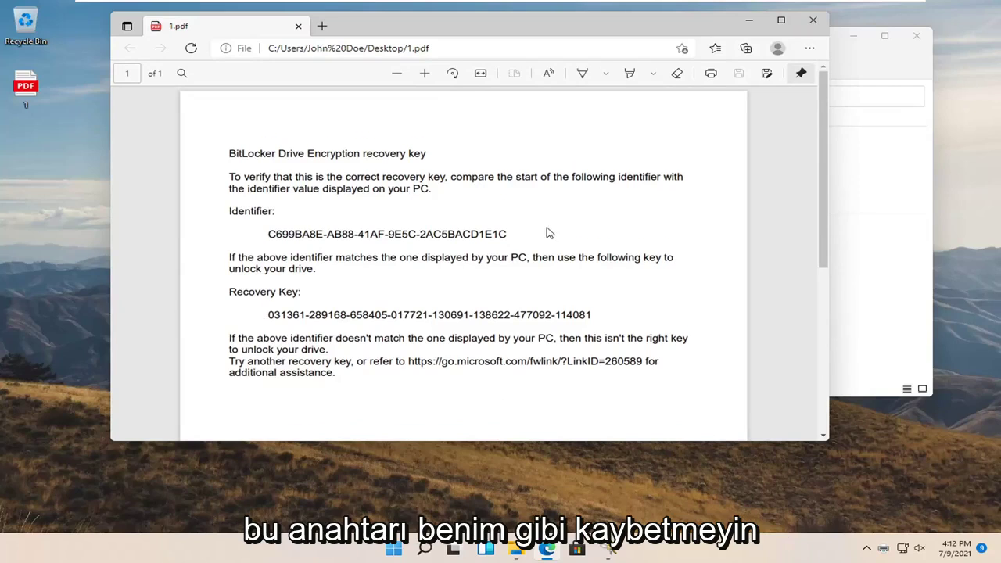
pyautogui.scroll(-3, 548, 235)
pyautogui.scroll(3, 532, 243)
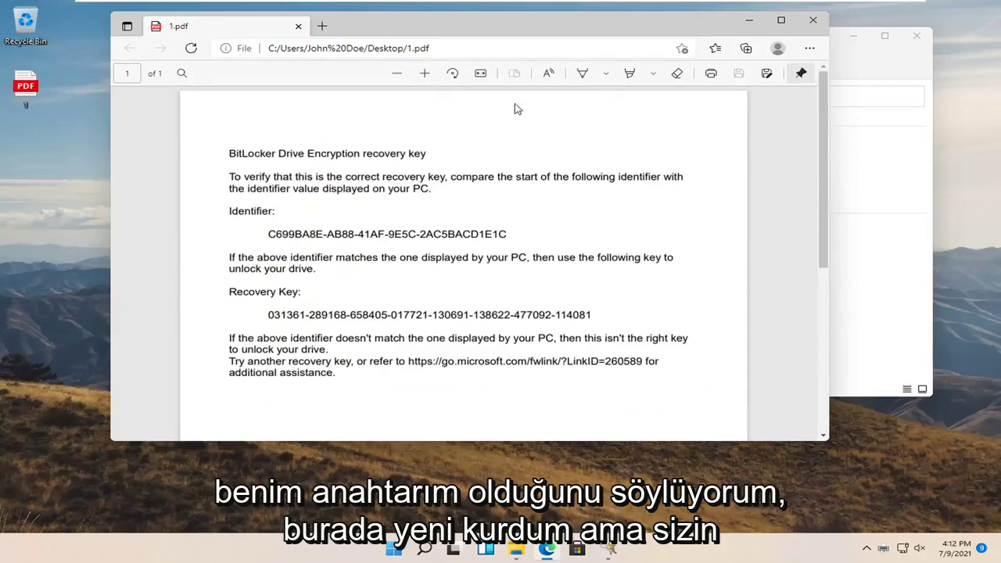
pyautogui.moveTo(514, 33)
pyautogui.mouseDown()
pyautogui.moveTo(632, 345)
pyautogui.moveTo(576, 68)
pyautogui.mouseUp()
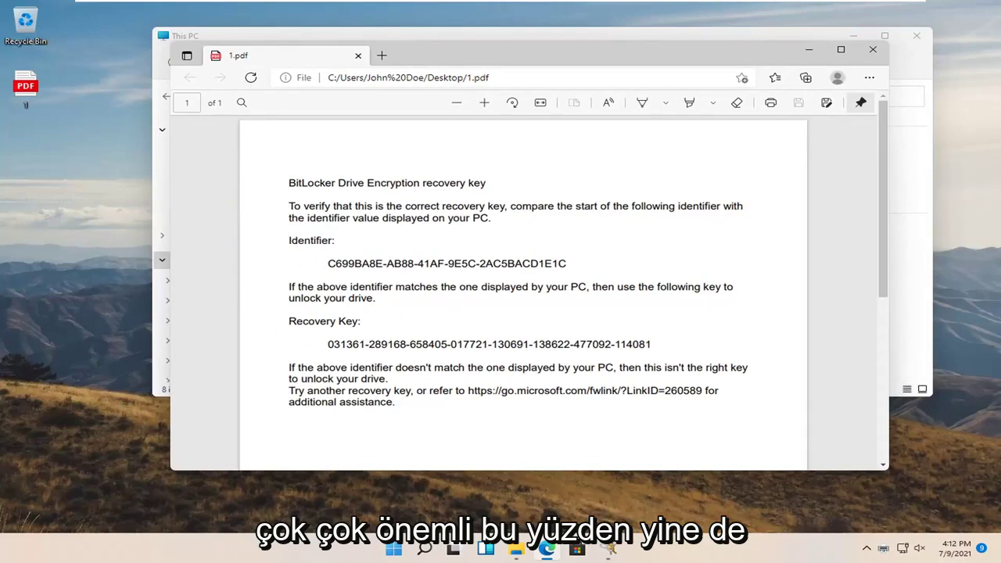
# Step: Close the recovery key PDF and continue, keeping 'Encrypt used disk space only'
pyautogui.click(873, 51)
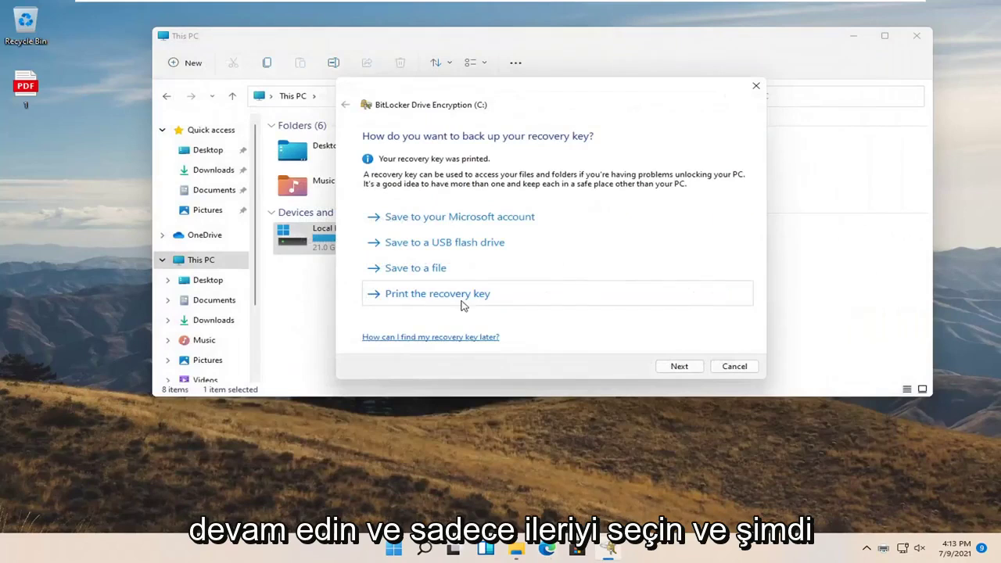
pyautogui.click(680, 368)
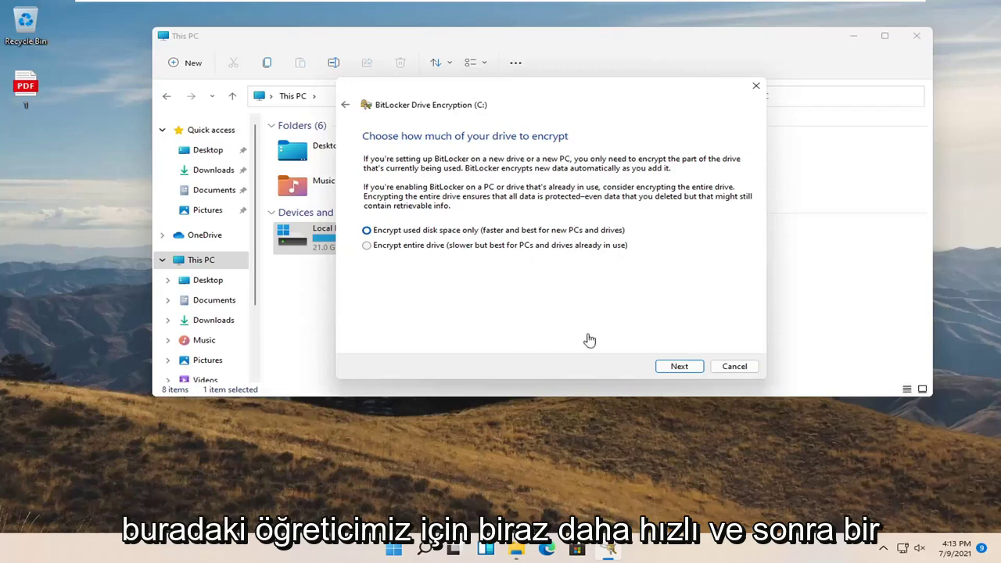
pyautogui.click(679, 368)
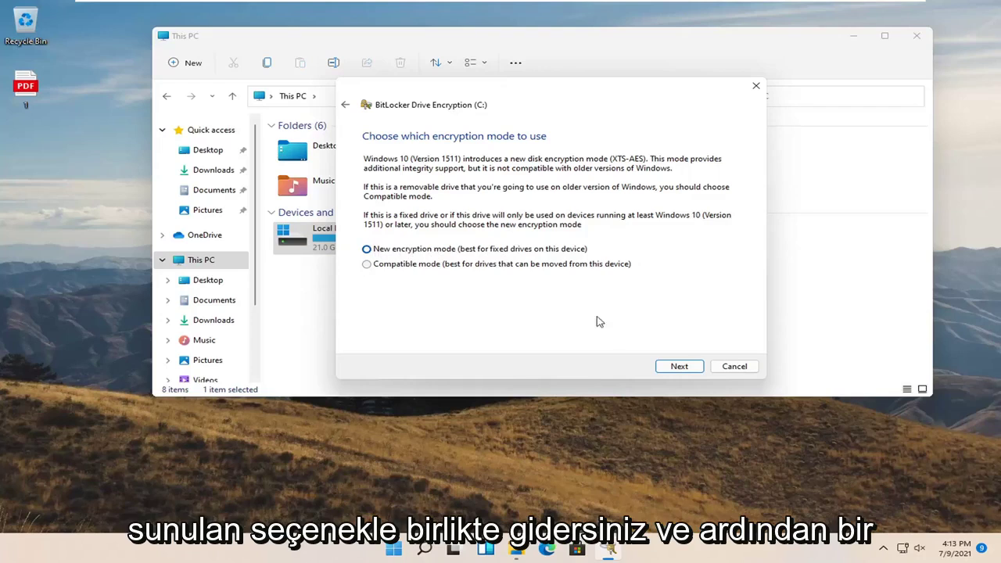
# Step: Keep New encryption mode, start encryption with the system check, and close This PC
pyautogui.click(665, 366)
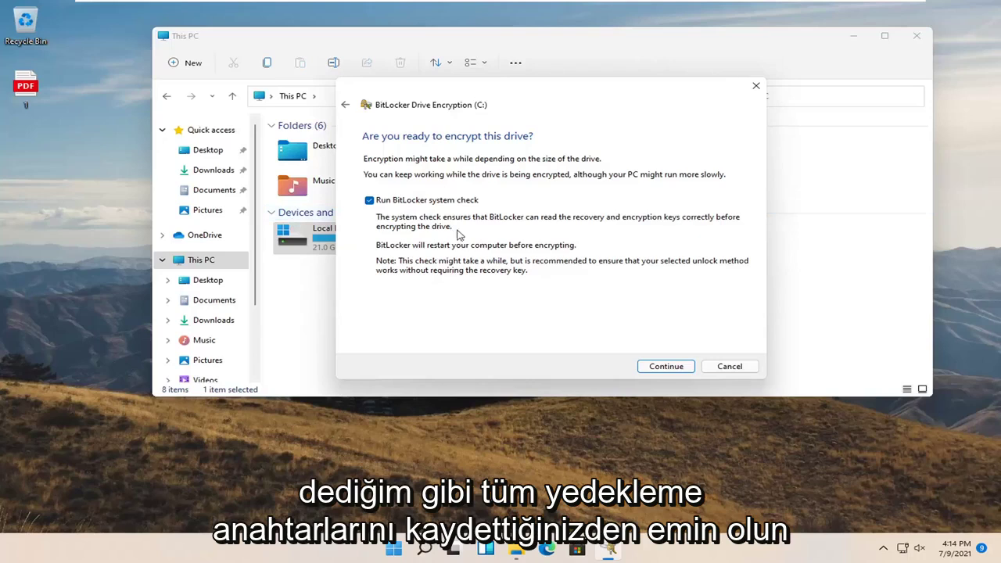
pyautogui.click(669, 368)
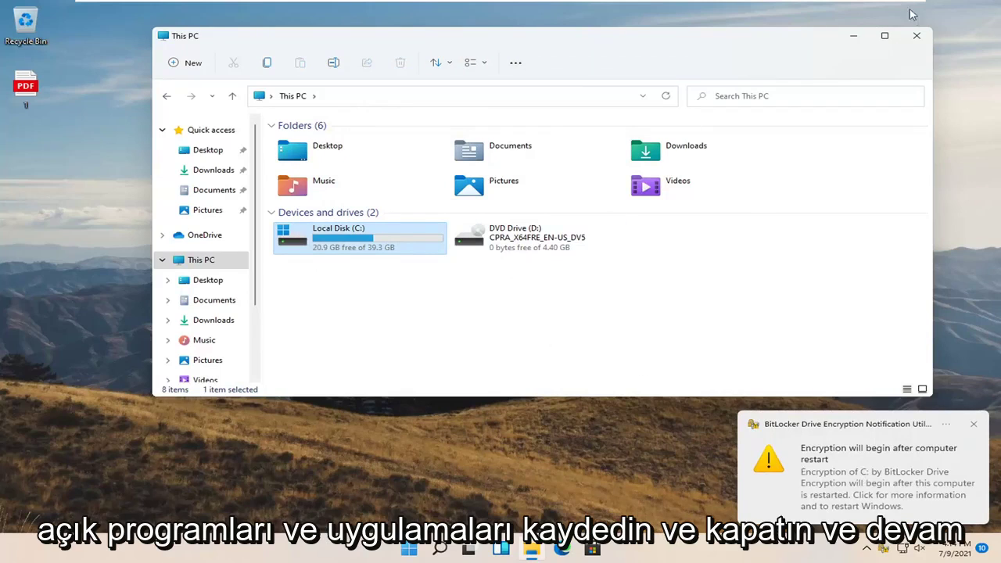
pyautogui.click(917, 35)
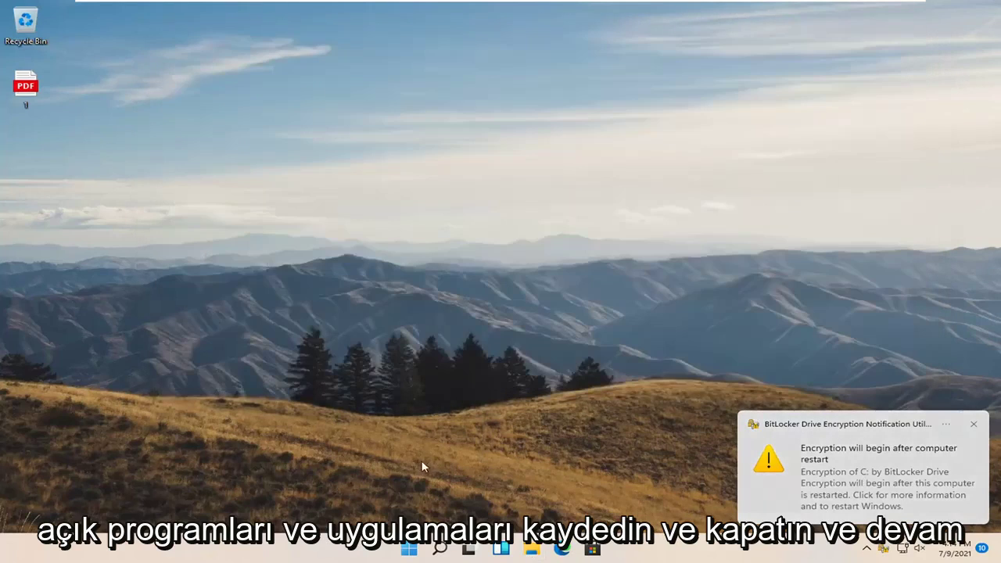
# Step: Restart the PC from the Start button's Shut down or sign out menu
pyautogui.rightClick(410, 549)
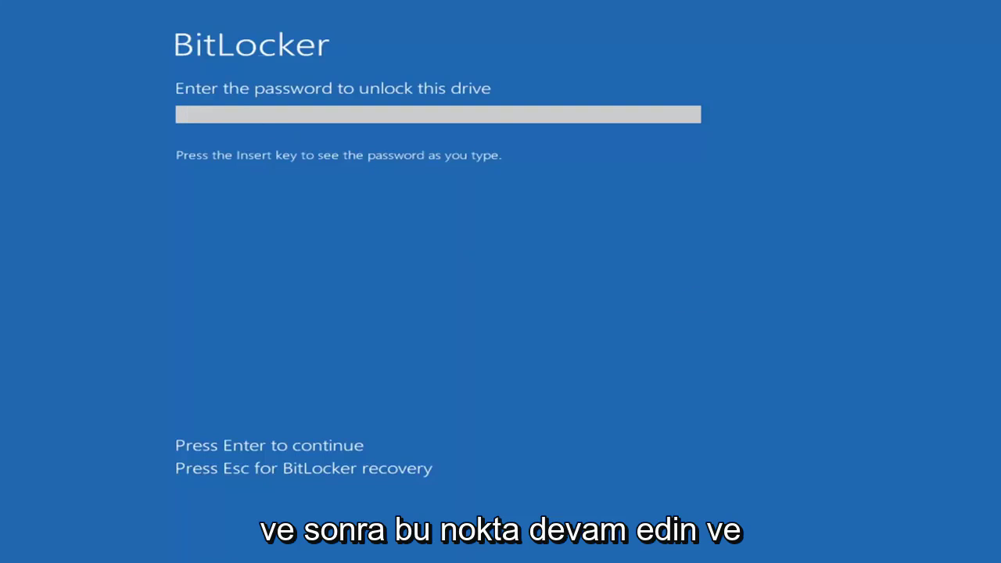
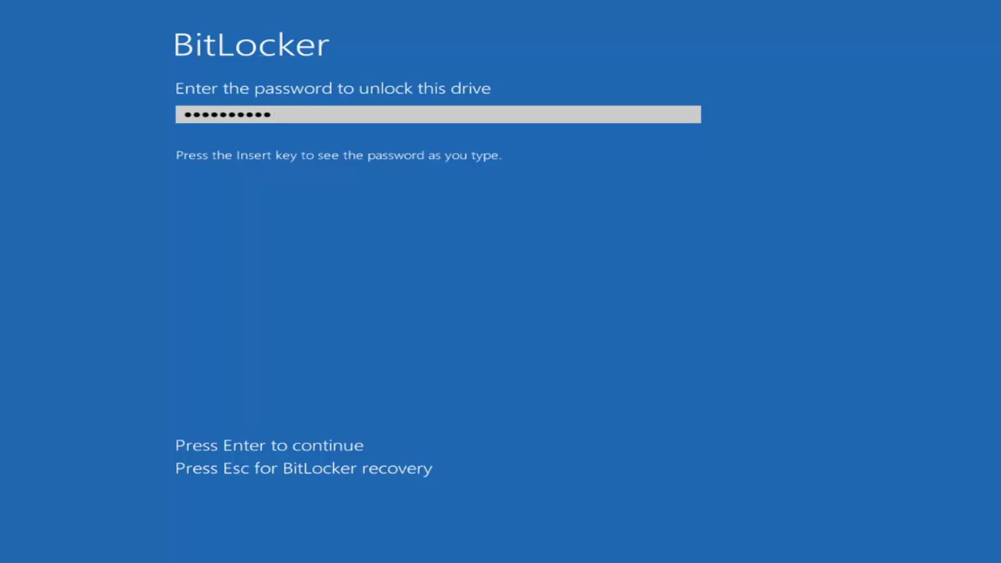
pyautogui.press('Return')
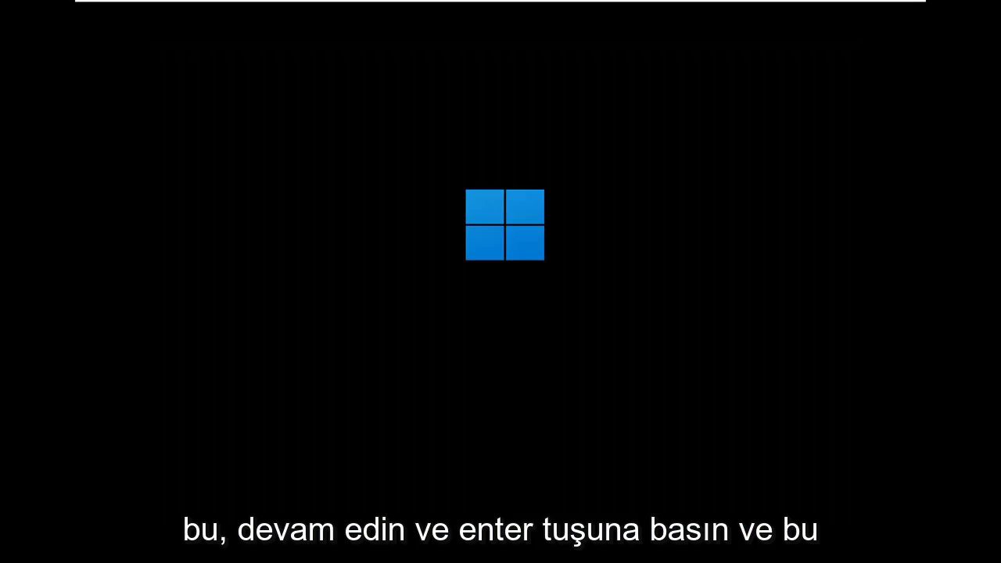